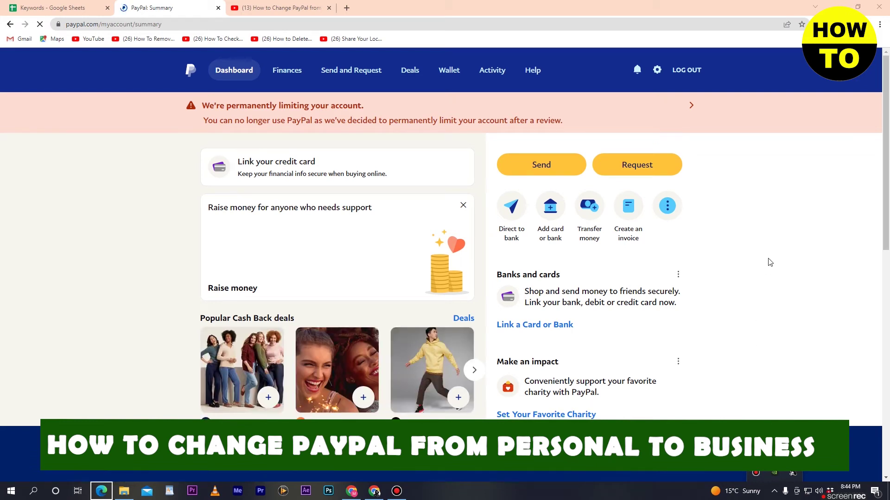
Step: From PayPal Settings, go down to Account options and choose 'Upgrade to a Business account'
{"action": "mouse_move", "coordinate": [854, 496]}
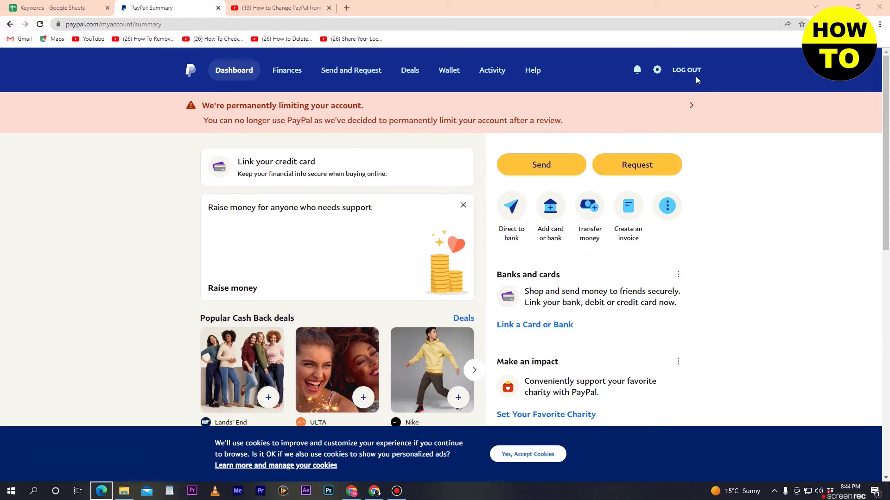
{"action": "left_click", "coordinate": [656, 70]}
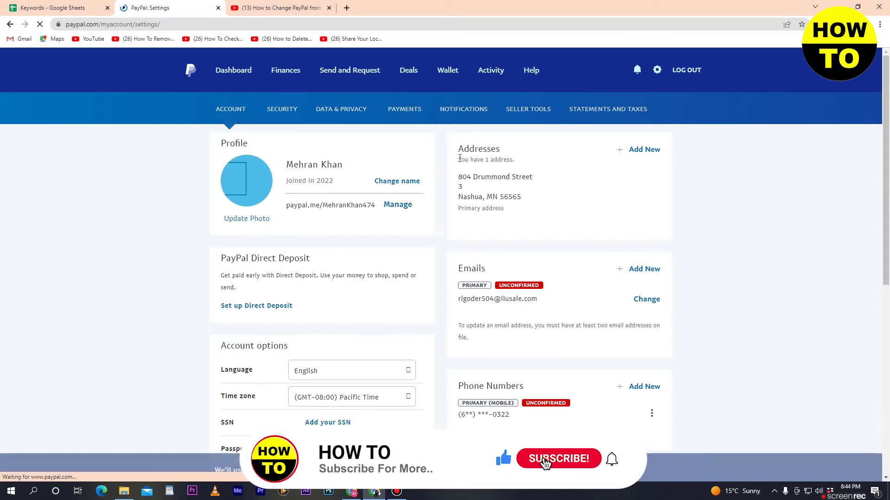
{"action": "scroll", "coordinate": [444, 211], "scroll_direction": "down", "scroll_amount": 3}
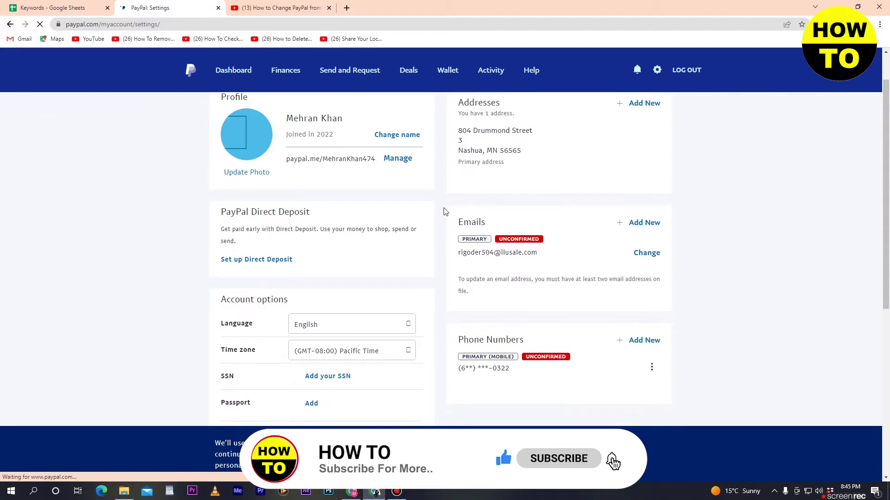
{"action": "scroll", "coordinate": [444, 212], "scroll_direction": "down", "scroll_amount": 2}
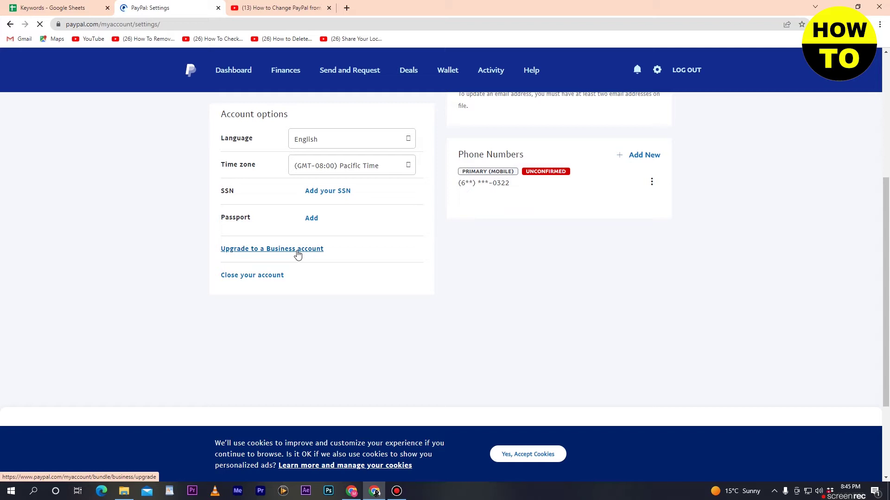
{"action": "left_click", "coordinate": [297, 253]}
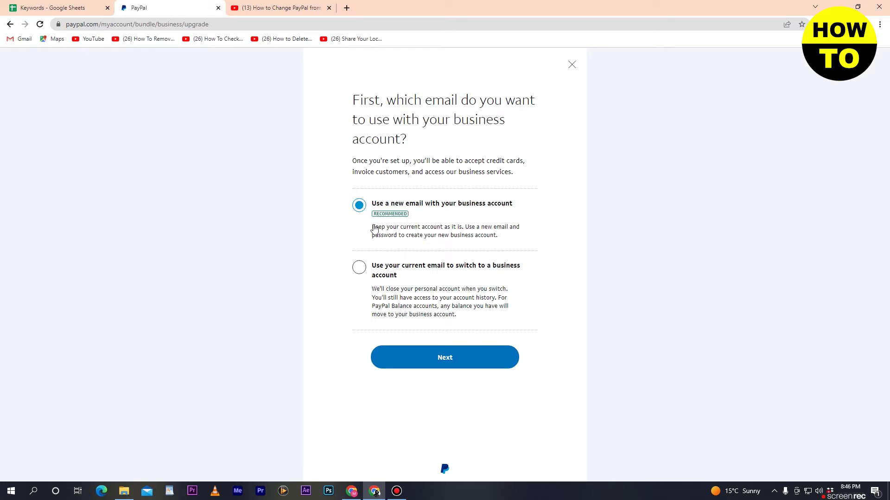
Step: Choose to use the current email to switch to a business account and continue
{"action": "left_click", "coordinate": [360, 270]}
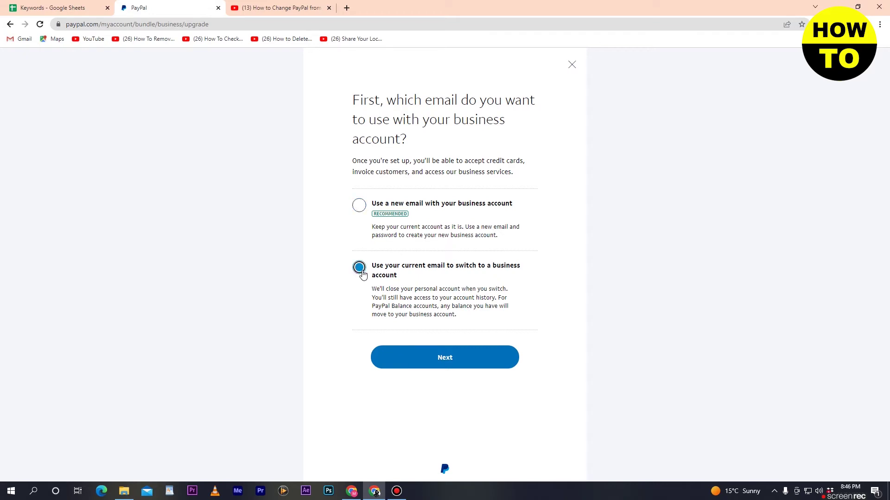
{"action": "left_click", "coordinate": [464, 362]}
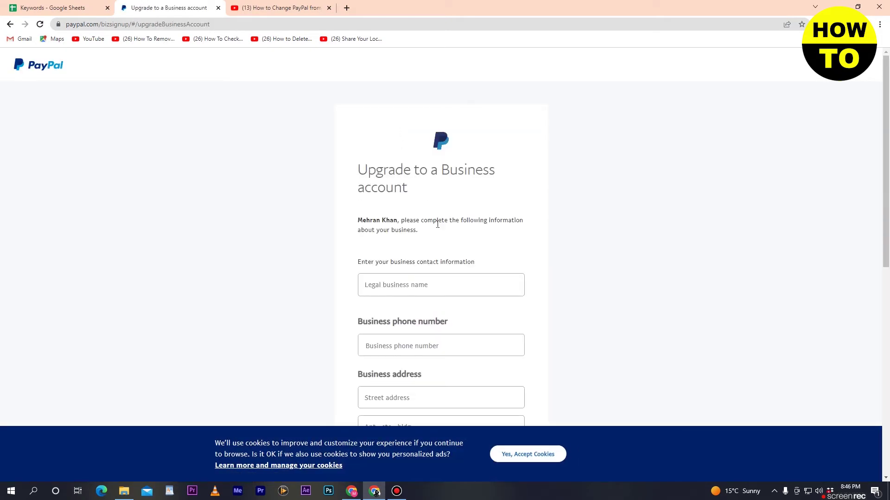
{"action": "scroll", "coordinate": [438, 229], "scroll_direction": "down", "scroll_amount": 2}
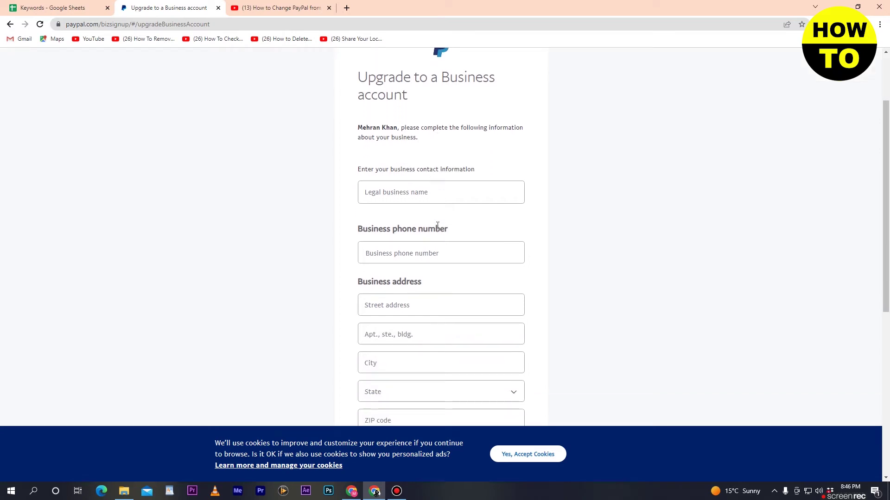
{"action": "scroll", "coordinate": [480, 190], "scroll_direction": "down", "scroll_amount": 2}
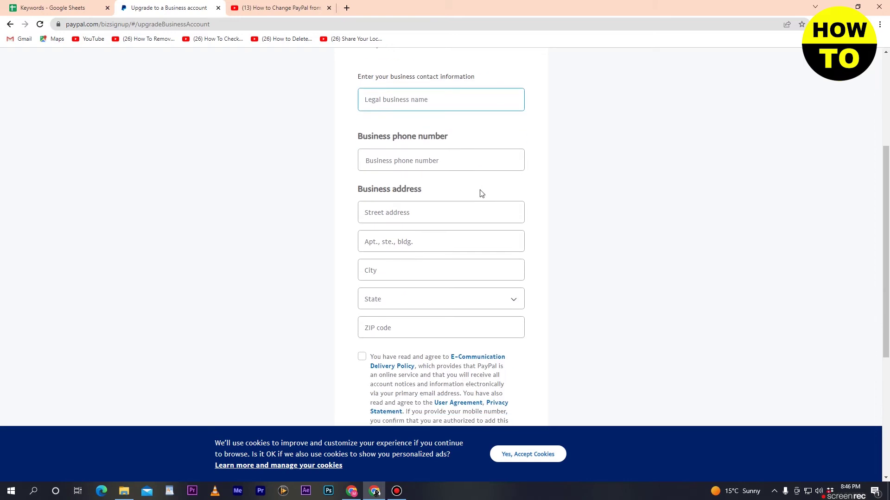
{"action": "scroll", "coordinate": [481, 192], "scroll_direction": "down", "scroll_amount": 3}
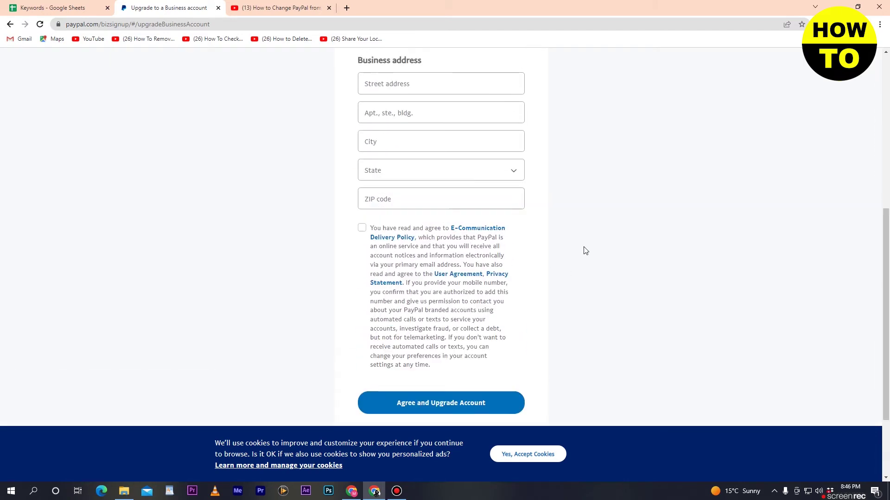
{"action": "scroll", "coordinate": [585, 251], "scroll_direction": "up", "scroll_amount": 7}
{"action": "left_click", "coordinate": [465, 283]}
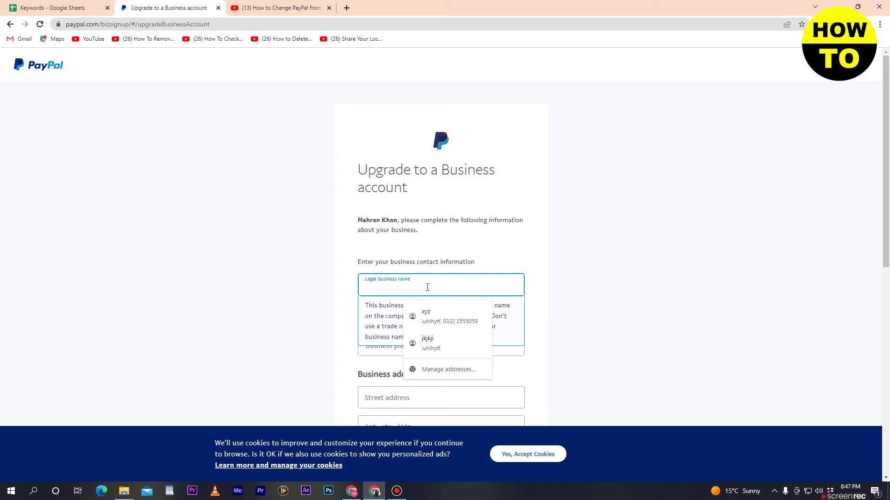
Step: Enter COOPERTAE DIGITAL as the legal business name and fill in the business phone number
{"action": "type", "text": "C"}
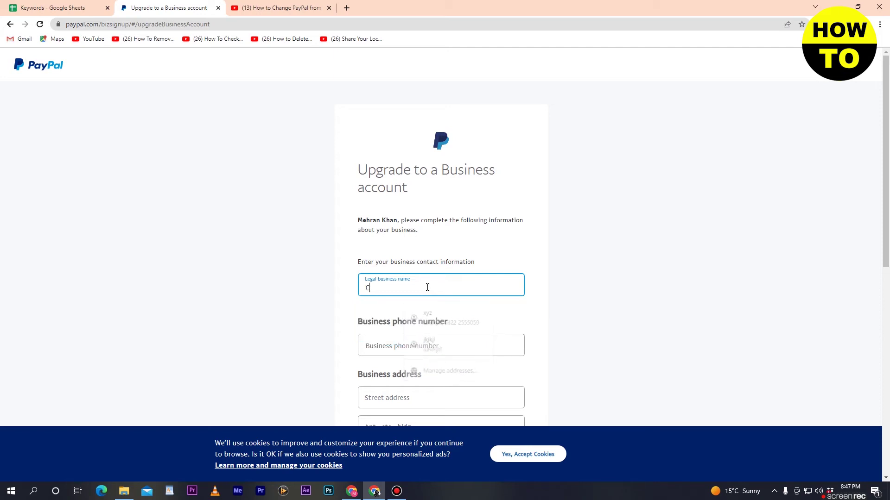
{"action": "type", "text": "OOP"}
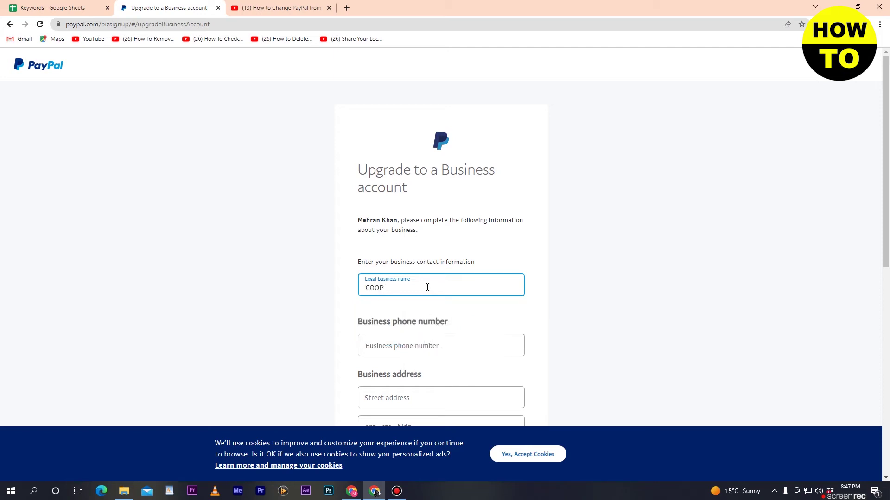
{"action": "type", "text": "ERTAE DIGITAL"}
{"action": "scroll", "coordinate": [421, 308], "scroll_direction": "down", "scroll_amount": 1}
{"action": "left_click", "coordinate": [448, 296]}
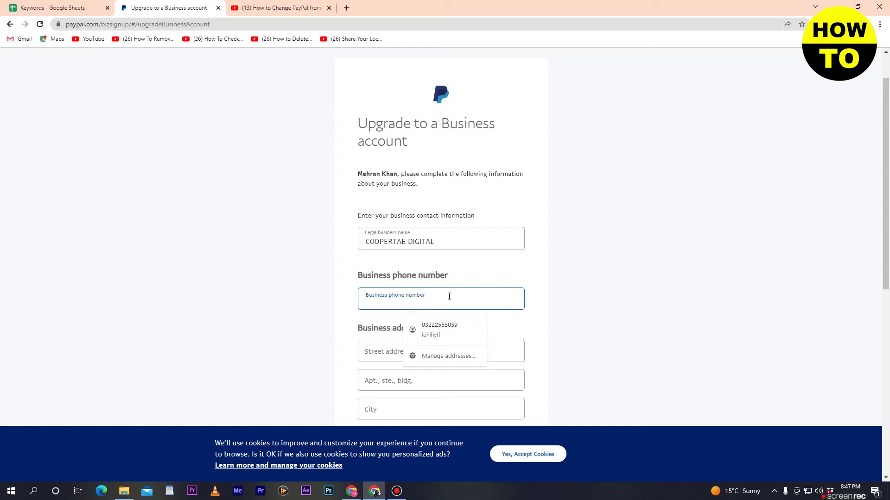
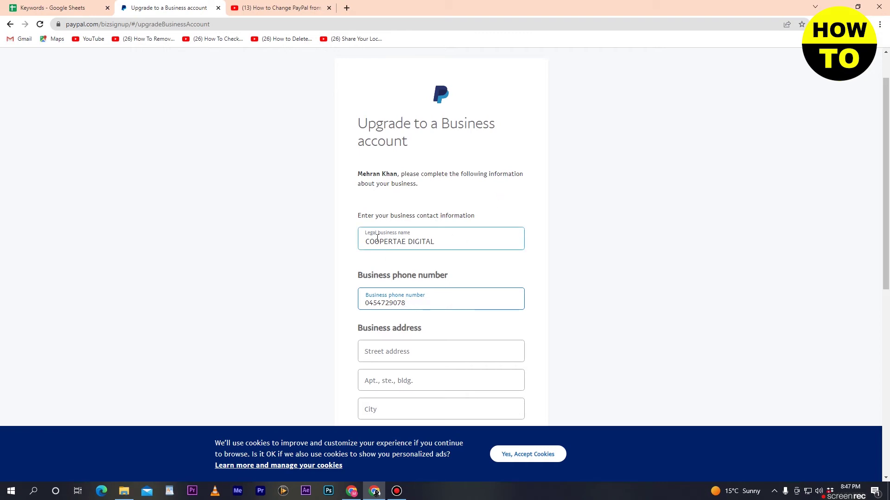
{"action": "scroll", "coordinate": [438, 288], "scroll_direction": "down", "scroll_amount": 2}
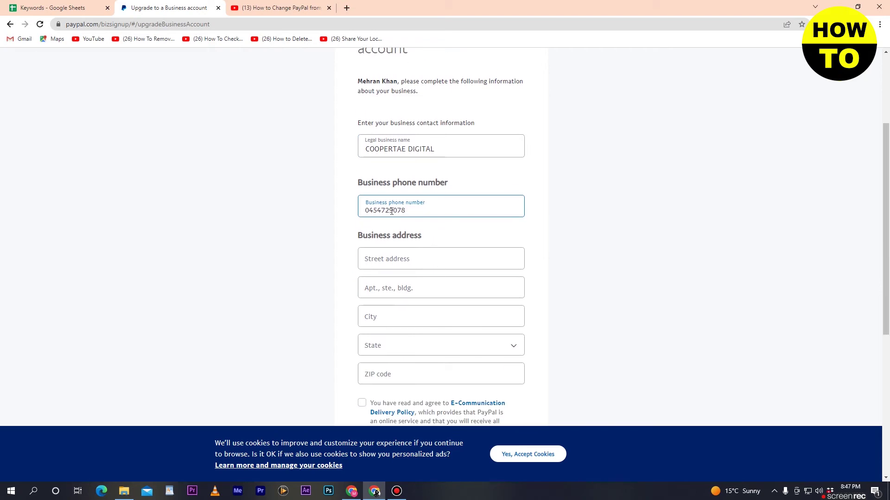
{"action": "left_click", "coordinate": [455, 258]}
{"action": "left_click", "coordinate": [455, 260]}
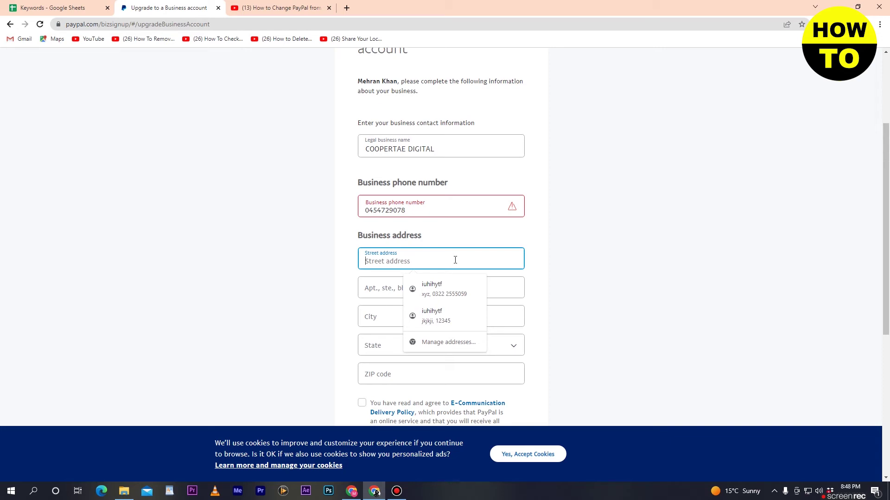
Step: Dismiss the saved address suggestions and type the business street address
{"action": "left_click", "coordinate": [636, 259]}
{"action": "left_click", "coordinate": [409, 256]}
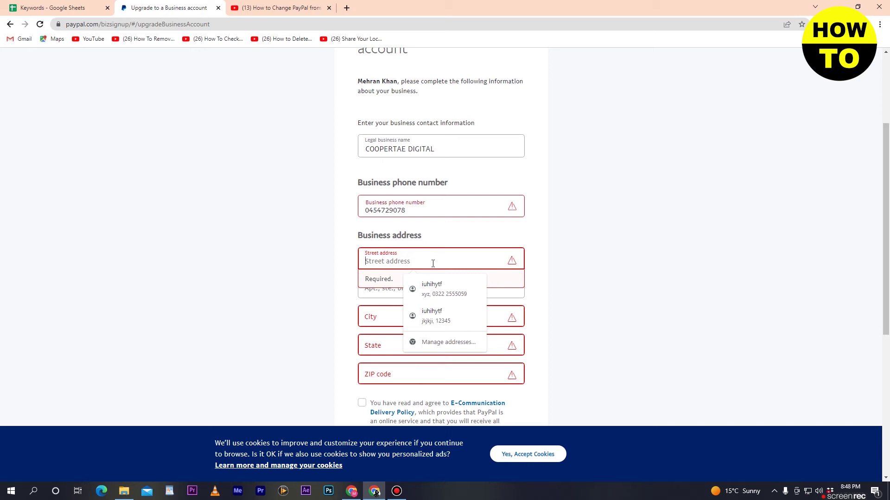
{"action": "type", "text": "HOU"}
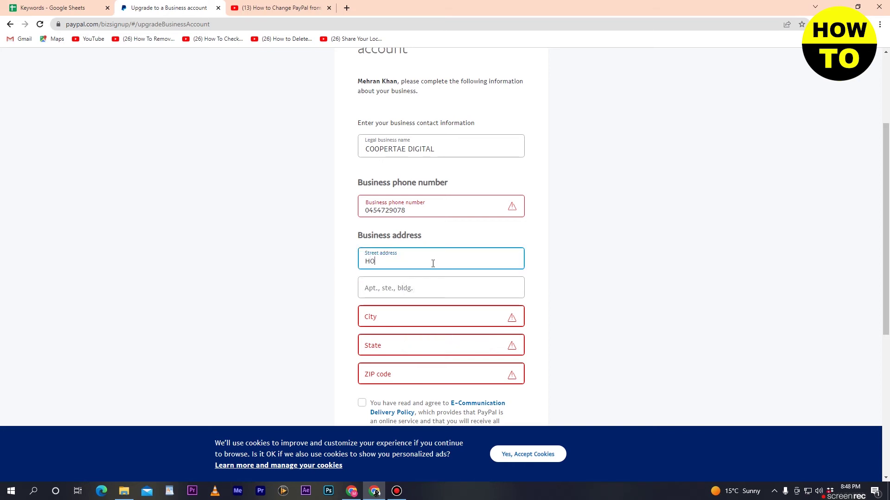
{"action": "key", "text": "BackSpace"}
{"action": "key", "text": "BackSpace"}
{"action": "key", "text": "BackSpace"}
{"action": "type", "text": "TR"}
Step: Fill in the apartment or building details of the business address
{"action": "left_click", "coordinate": [443, 288]}
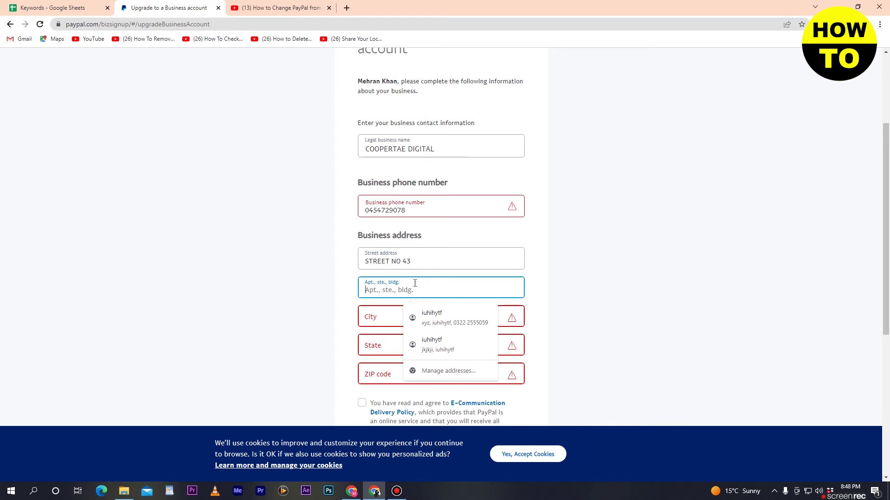
{"action": "scroll", "coordinate": [657, 294], "scroll_direction": "up", "scroll_amount": 3}
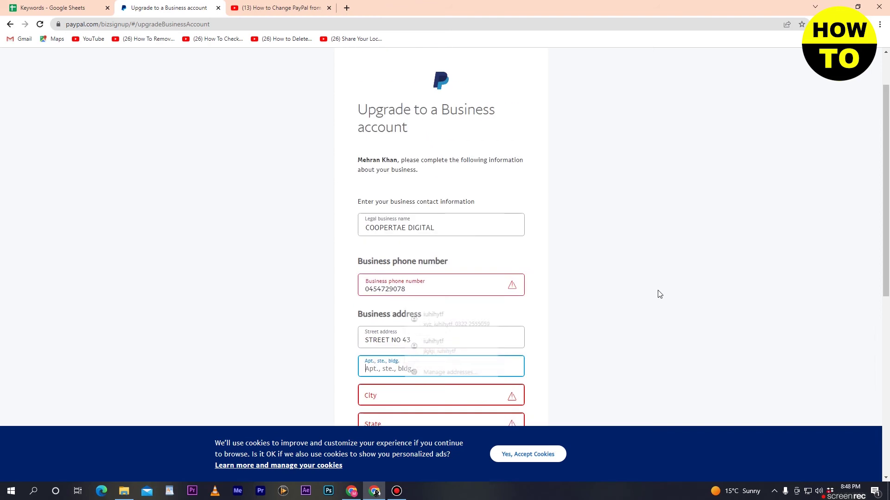
{"action": "scroll", "coordinate": [657, 294], "scroll_direction": "down", "scroll_amount": 3}
{"action": "left_click", "coordinate": [426, 289]}
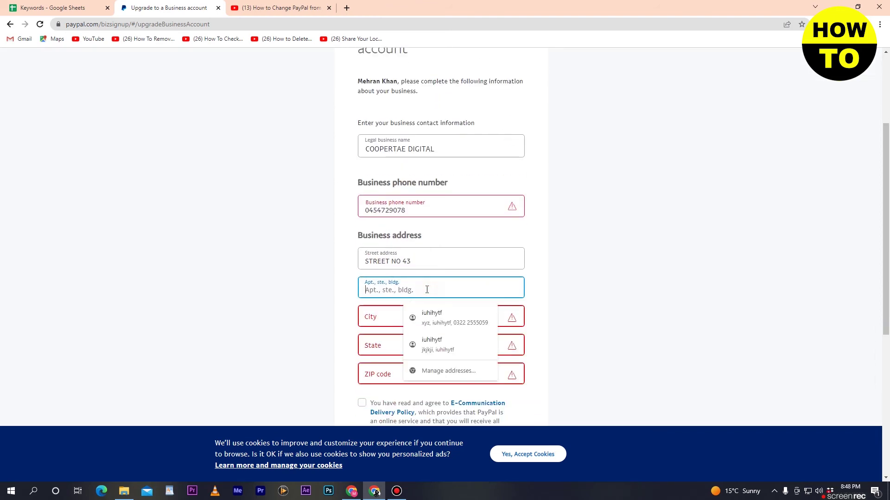
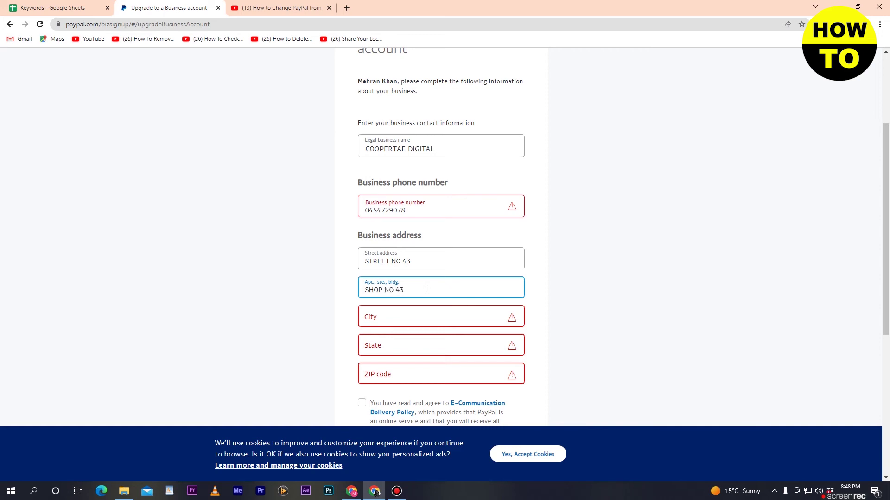
{"action": "scroll", "coordinate": [572, 226], "scroll_direction": "up", "scroll_amount": 1}
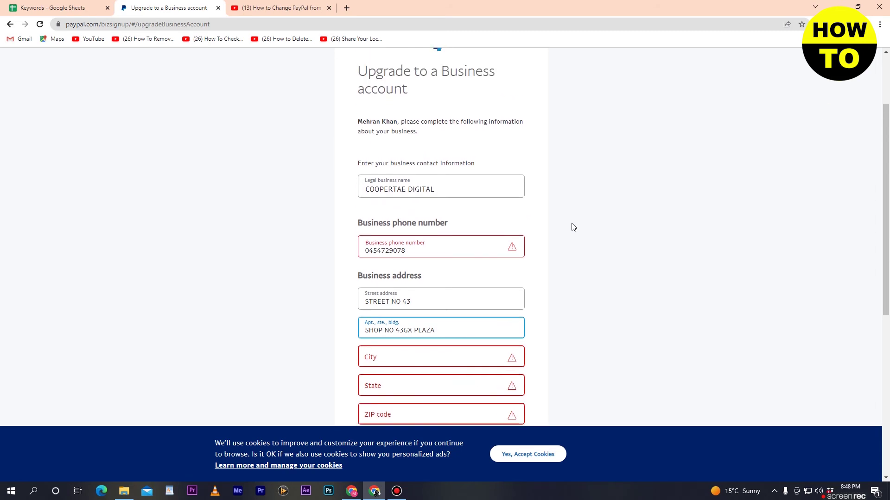
{"action": "scroll", "coordinate": [573, 227], "scroll_direction": "down", "scroll_amount": 2}
Step: Enter the city and ZIP code 0987, leaving the state unselected
{"action": "left_click", "coordinate": [411, 273]}
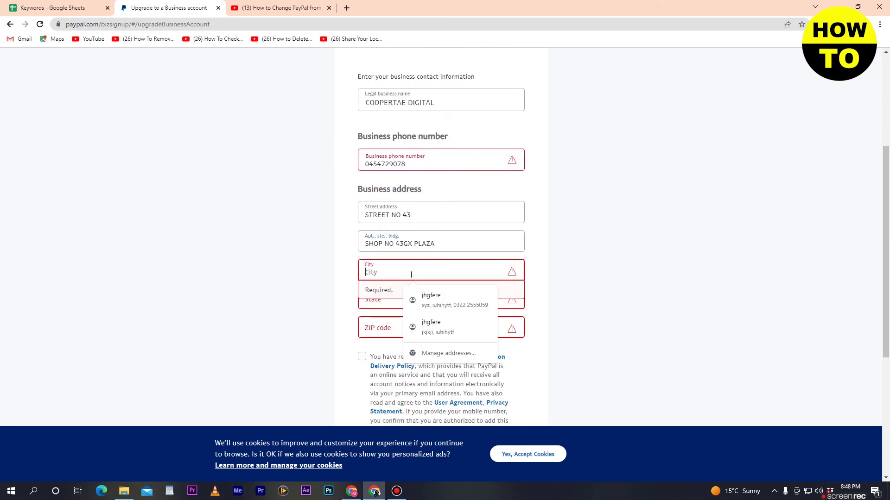
{"action": "type", "text": "JOHARABAD"}
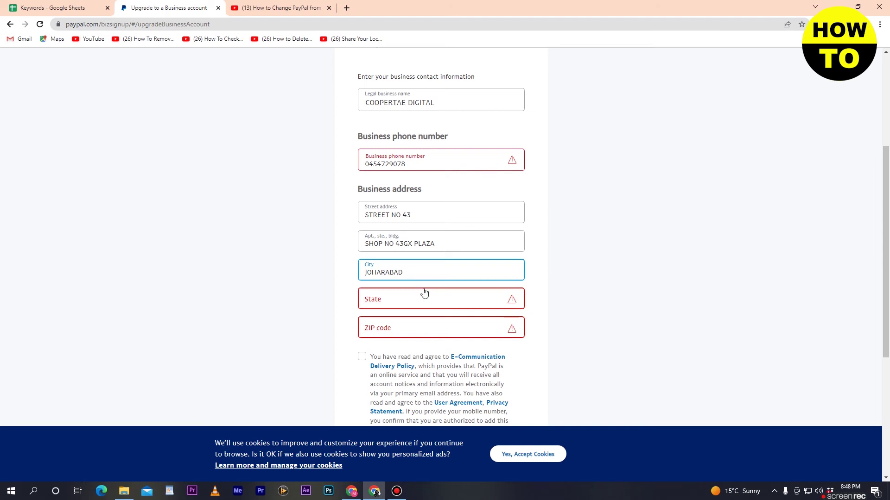
{"action": "left_click", "coordinate": [435, 303]}
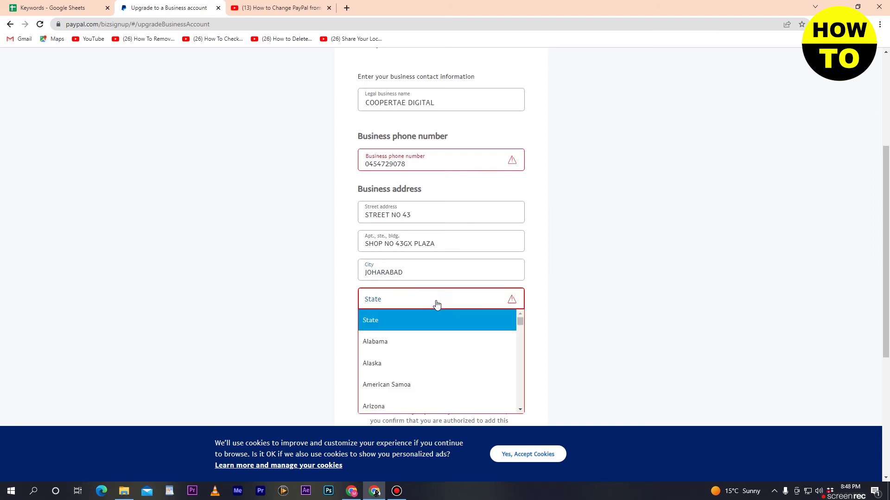
{"action": "left_click", "coordinate": [436, 304]}
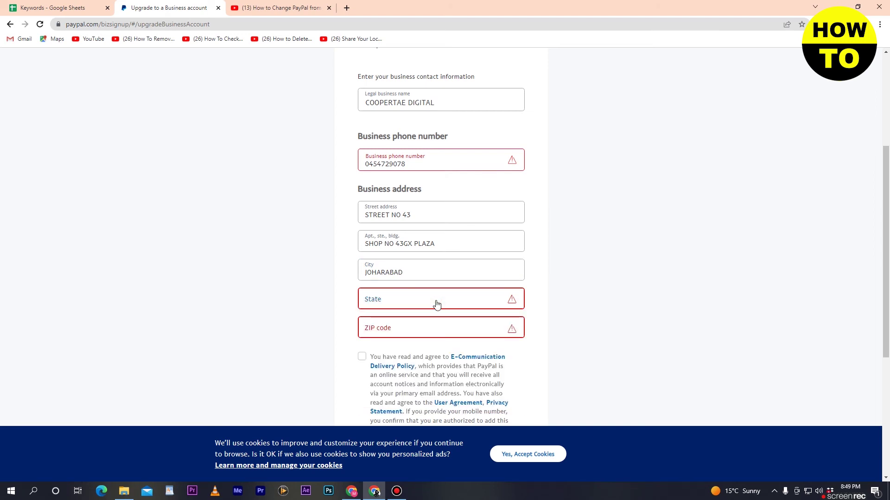
{"action": "left_click", "coordinate": [402, 324]}
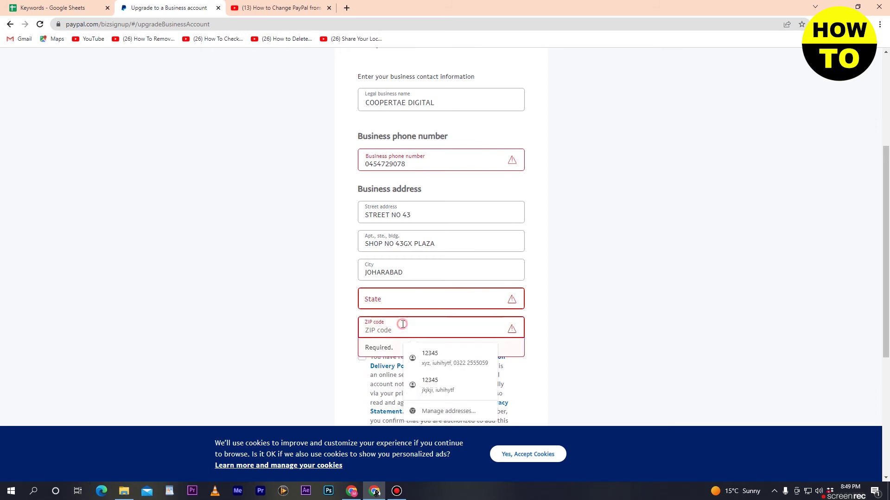
{"action": "type", "text": "098"}
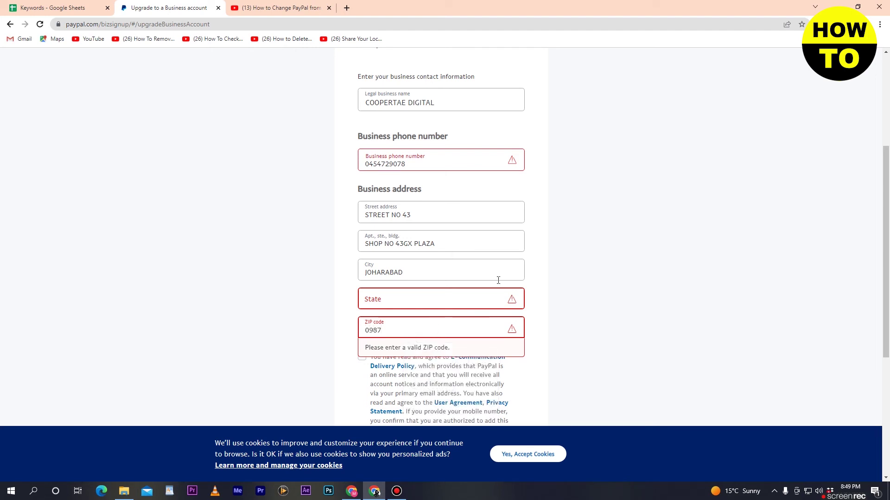
{"action": "type", "text": "7"}
{"action": "scroll", "coordinate": [693, 277], "scroll_direction": "down", "scroll_amount": 1}
{"action": "left_click", "coordinate": [667, 310]}
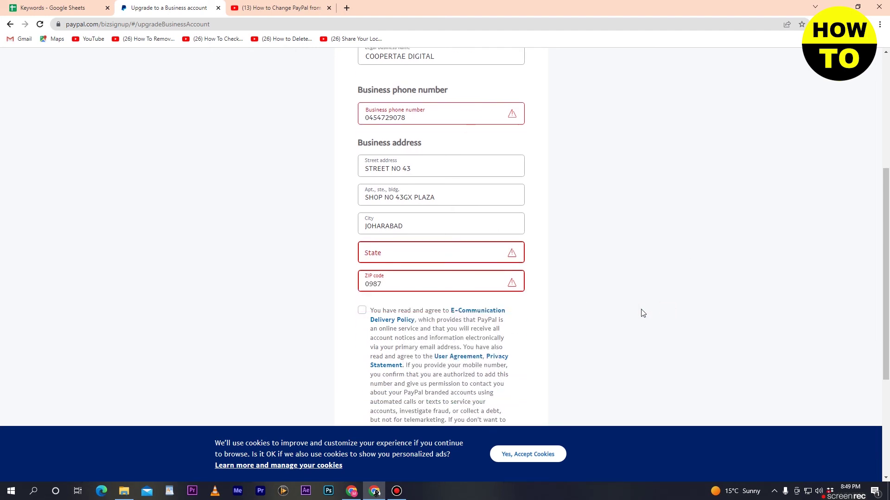
{"action": "scroll", "coordinate": [565, 301], "scroll_direction": "down", "scroll_amount": 3}
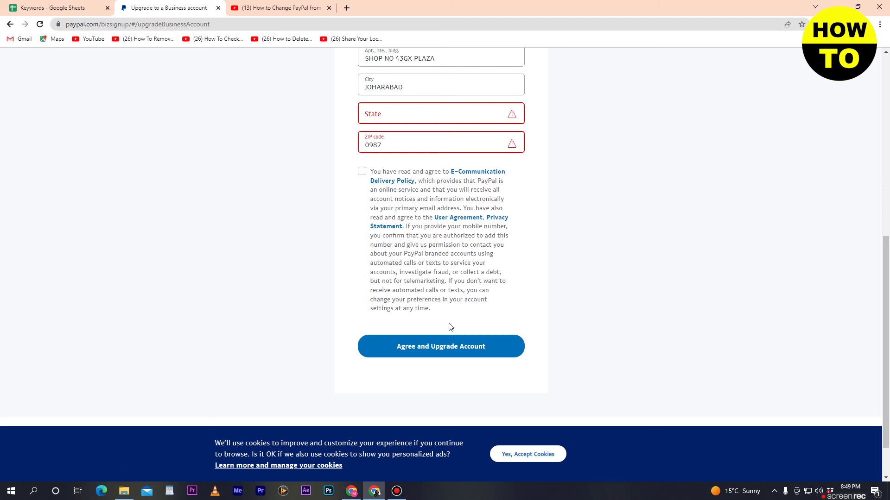
Step: Tick the checkbox accepting the E-Communication Delivery Policy, User Agreement and Privacy Statement
{"action": "left_click", "coordinate": [361, 171]}
{"action": "scroll", "coordinate": [515, 278], "scroll_direction": "up", "scroll_amount": 2}
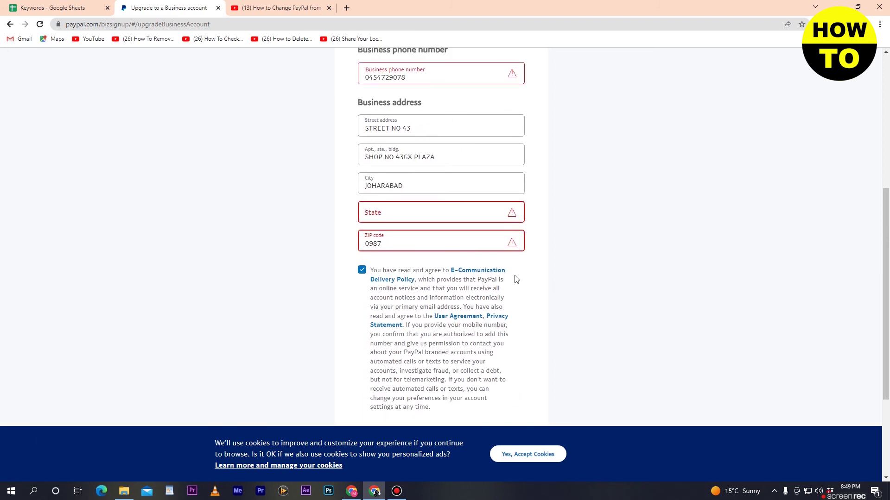
{"action": "scroll", "coordinate": [516, 278], "scroll_direction": "up", "scroll_amount": 6}
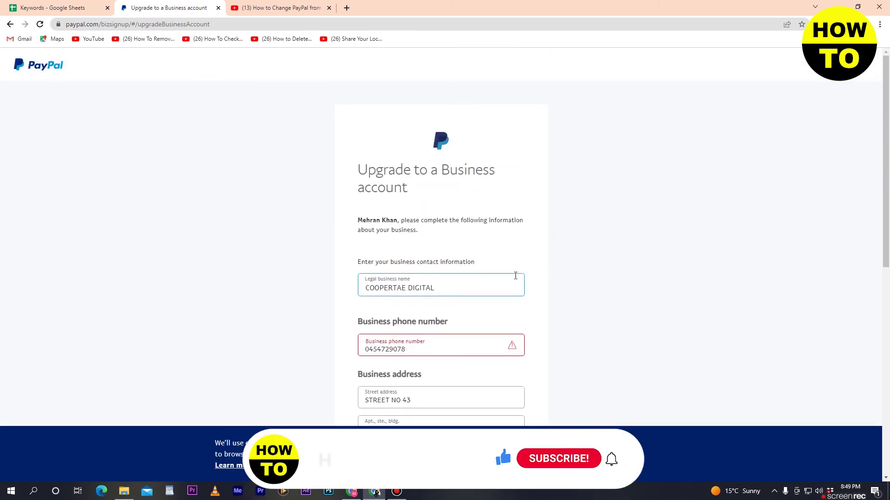
{"action": "scroll", "coordinate": [478, 168], "scroll_direction": "down", "scroll_amount": 3}
{"action": "scroll", "coordinate": [478, 169], "scroll_direction": "up", "scroll_amount": 3}
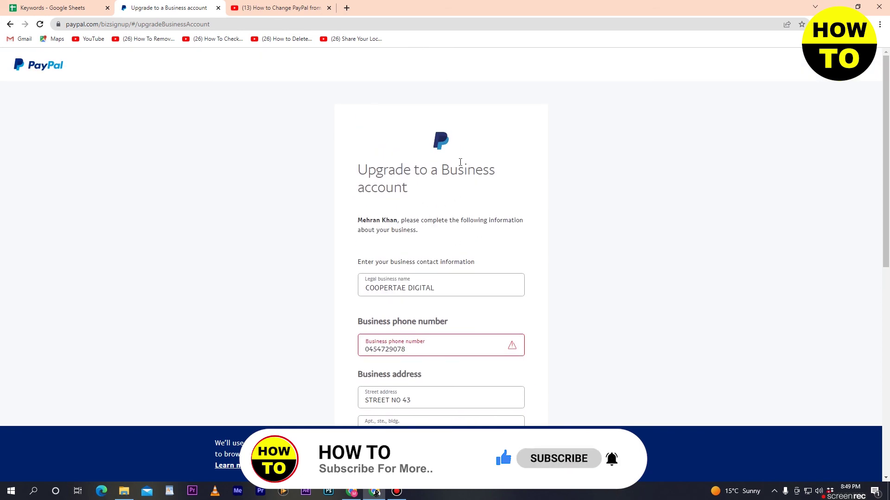
{"action": "scroll", "coordinate": [460, 162], "scroll_direction": "down", "scroll_amount": 1}
{"action": "scroll", "coordinate": [460, 164], "scroll_direction": "down", "scroll_amount": 1}
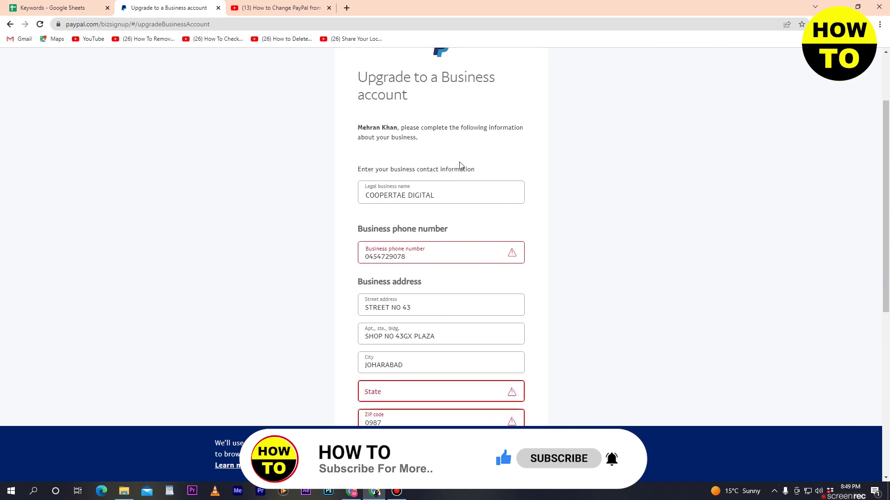
Step: Scroll through the completed upgrade form to review the entered details
{"action": "left_click", "coordinate": [452, 182]}
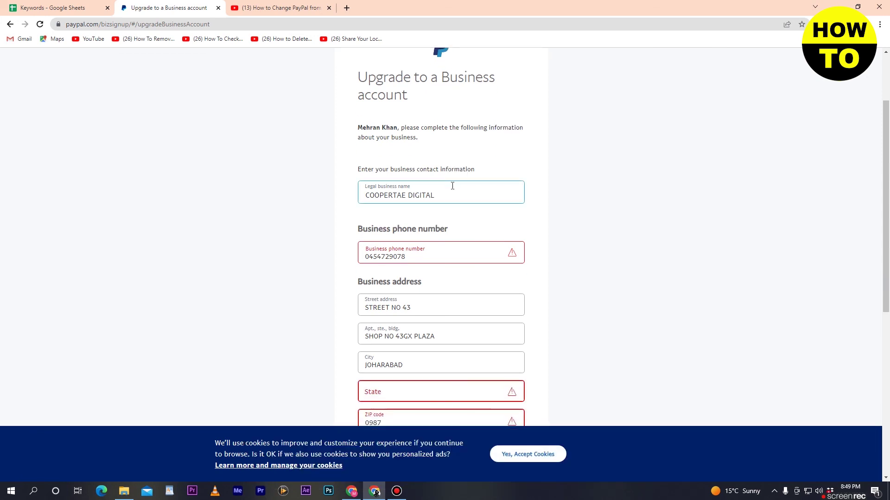
{"action": "scroll", "coordinate": [452, 185], "scroll_direction": "down", "scroll_amount": 3}
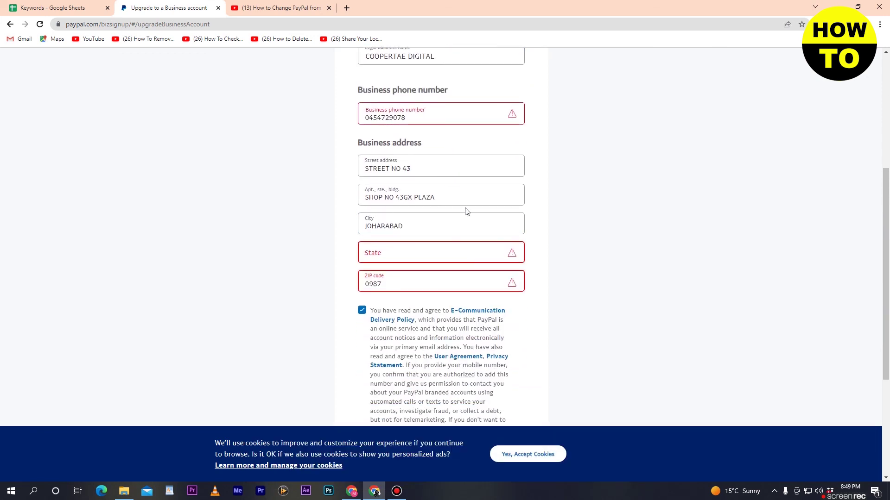
{"action": "scroll", "coordinate": [466, 210], "scroll_direction": "up", "scroll_amount": 3}
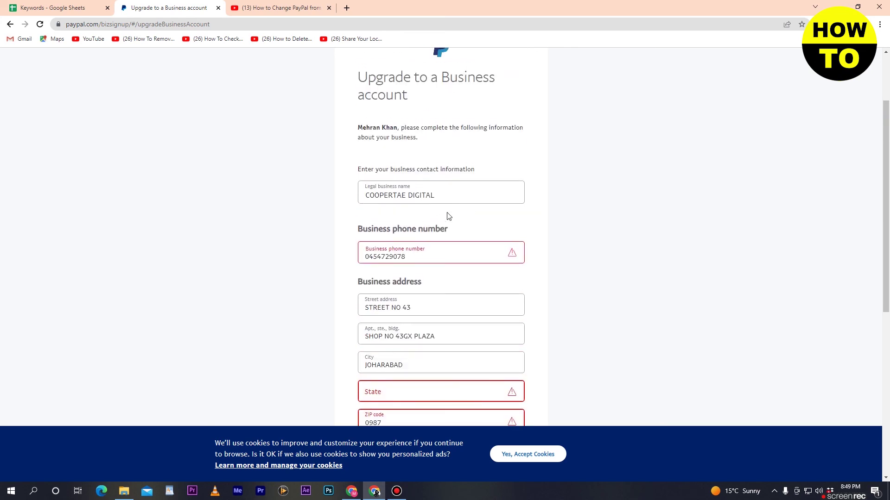
{"action": "scroll", "coordinate": [448, 216], "scroll_direction": "up", "scroll_amount": 2}
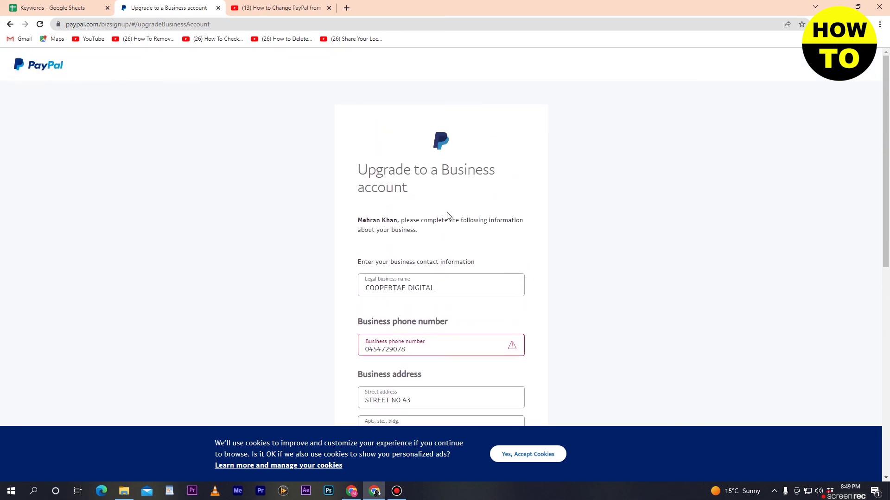
{"action": "scroll", "coordinate": [447, 216], "scroll_direction": "down", "scroll_amount": 3}
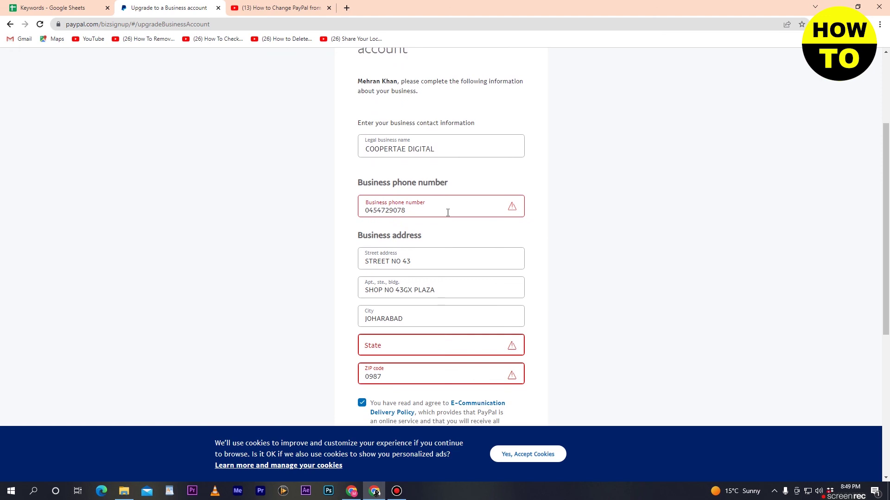
{"action": "scroll", "coordinate": [448, 212], "scroll_direction": "down", "scroll_amount": 4}
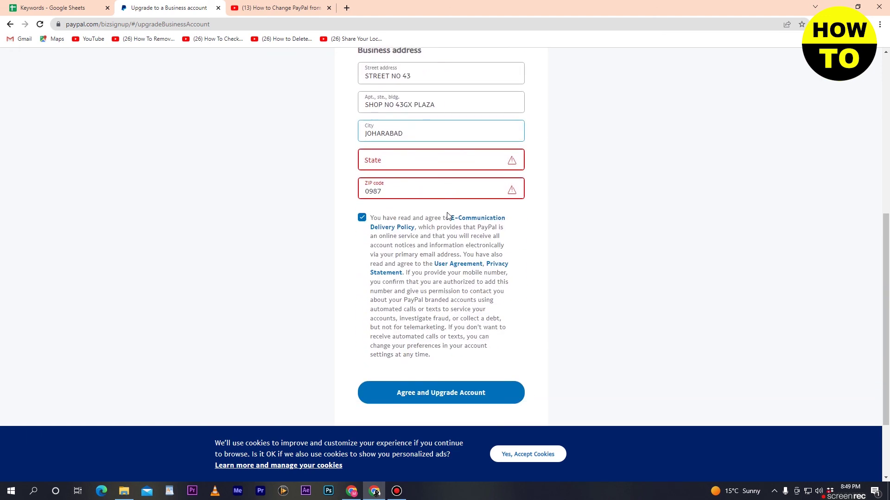
{"action": "scroll", "coordinate": [448, 216], "scroll_direction": "up", "scroll_amount": 6}
{"action": "scroll", "coordinate": [447, 212], "scroll_direction": "down", "scroll_amount": 3}
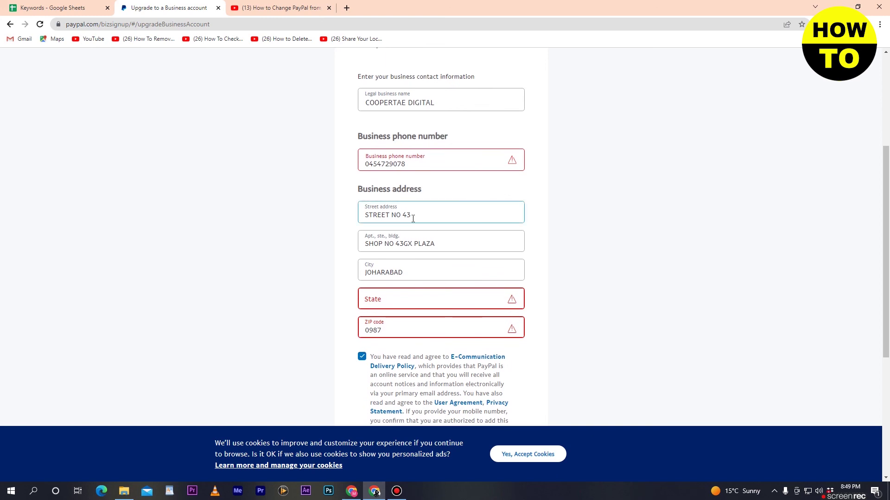
{"action": "scroll", "coordinate": [441, 155], "scroll_direction": "up", "scroll_amount": 2}
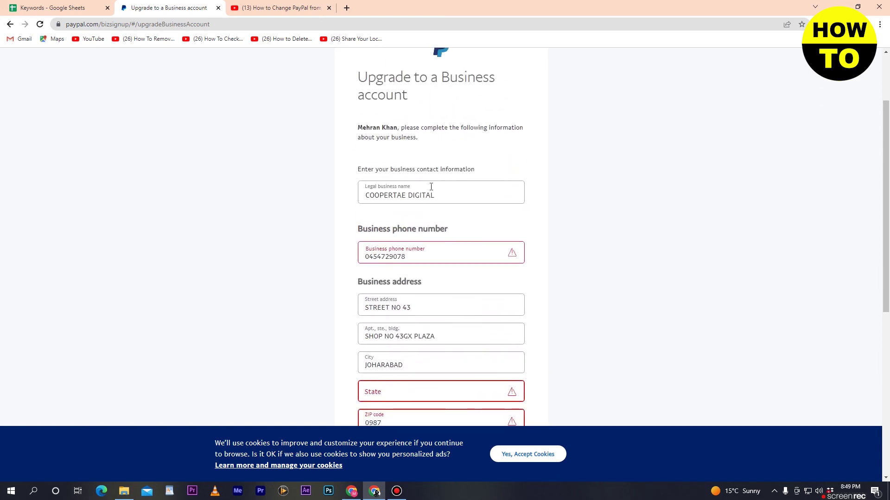
{"action": "scroll", "coordinate": [461, 199], "scroll_direction": "down", "scroll_amount": 5}
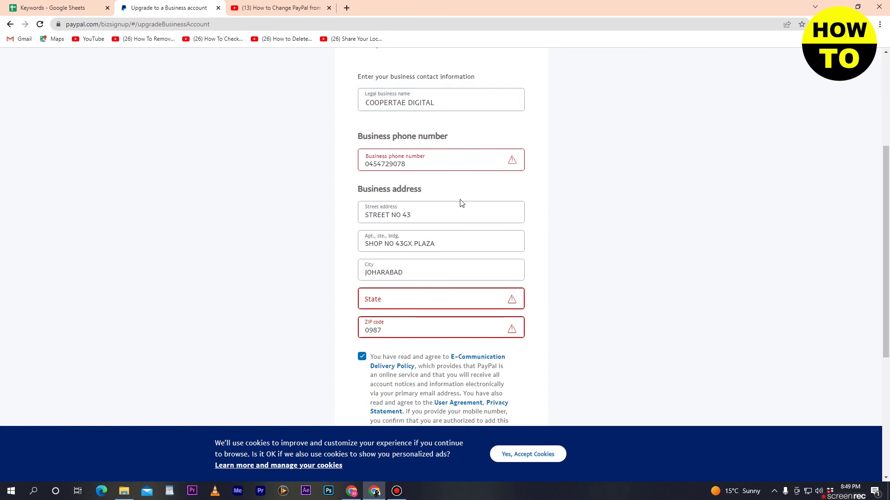
{"action": "scroll", "coordinate": [460, 199], "scroll_direction": "down", "scroll_amount": 2}
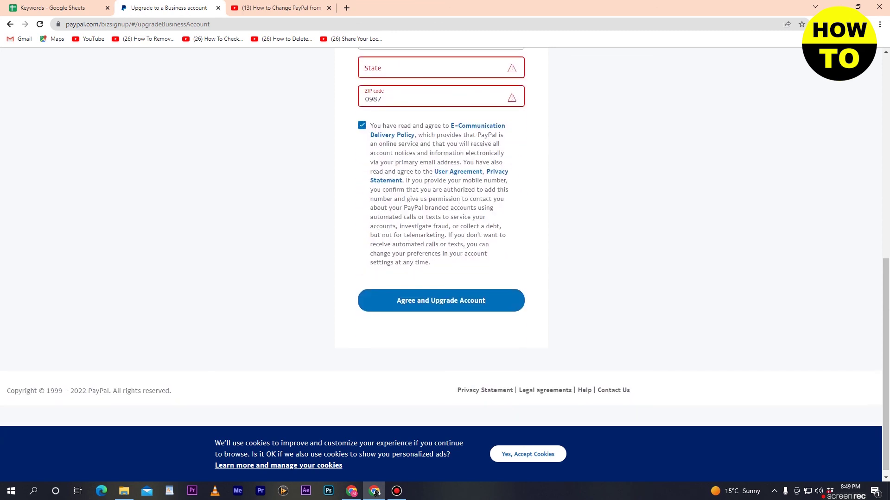
{"action": "scroll", "coordinate": [591, 250], "scroll_direction": "up", "scroll_amount": 5}
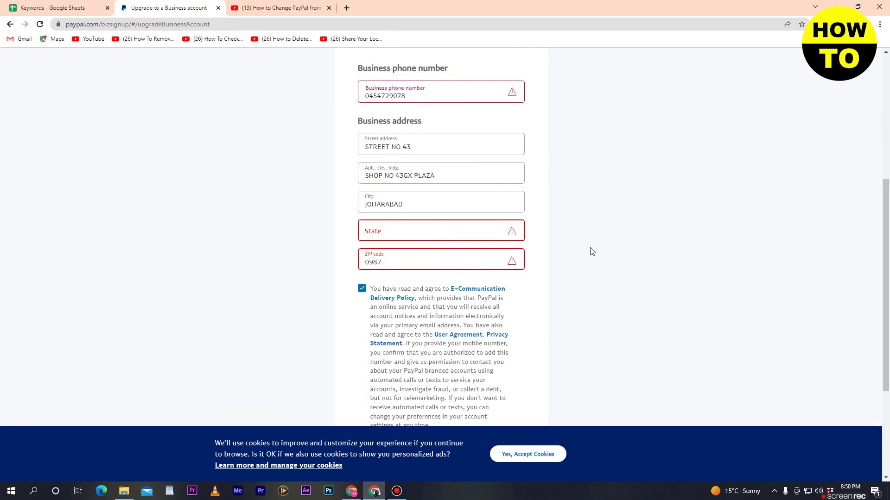
{"action": "scroll", "coordinate": [607, 164], "scroll_direction": "down", "scroll_amount": 5}
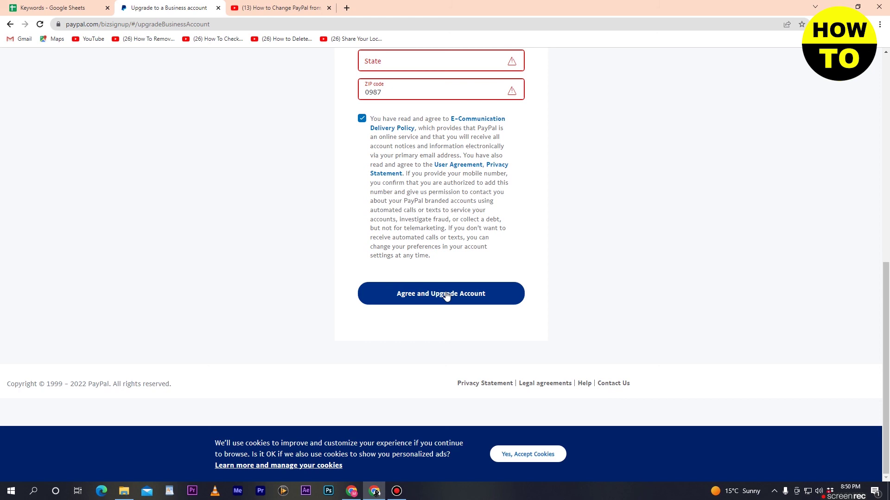
Step: Leave the business upgrade form with the browser Back button to return to PayPal Settings
{"action": "scroll", "coordinate": [596, 213], "scroll_direction": "up", "scroll_amount": 8}
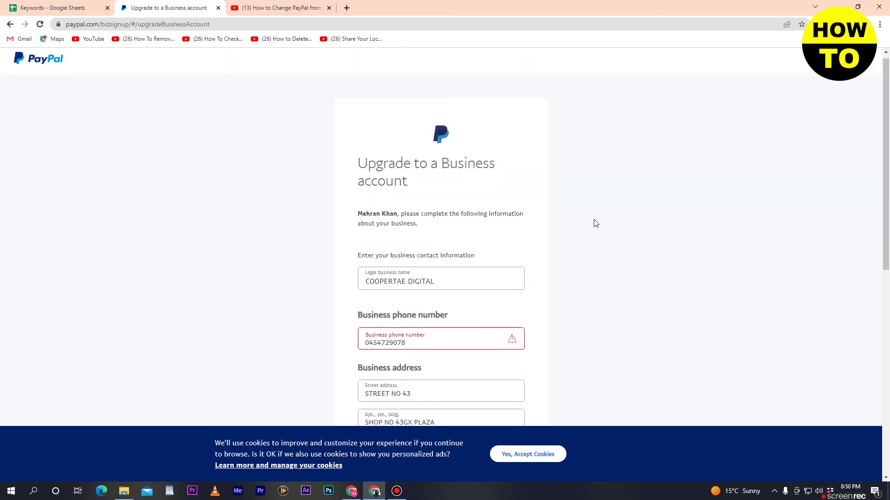
{"action": "scroll", "coordinate": [596, 223], "scroll_direction": "down", "scroll_amount": 8}
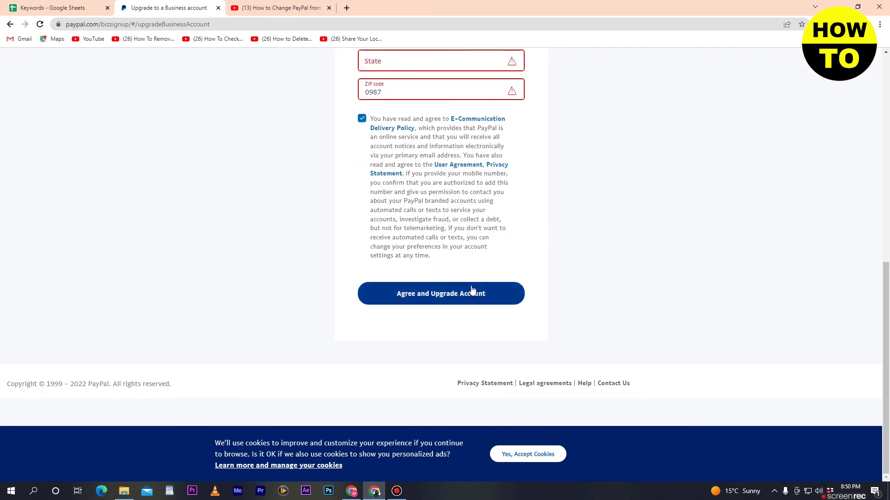
{"action": "left_click", "coordinate": [9, 29]}
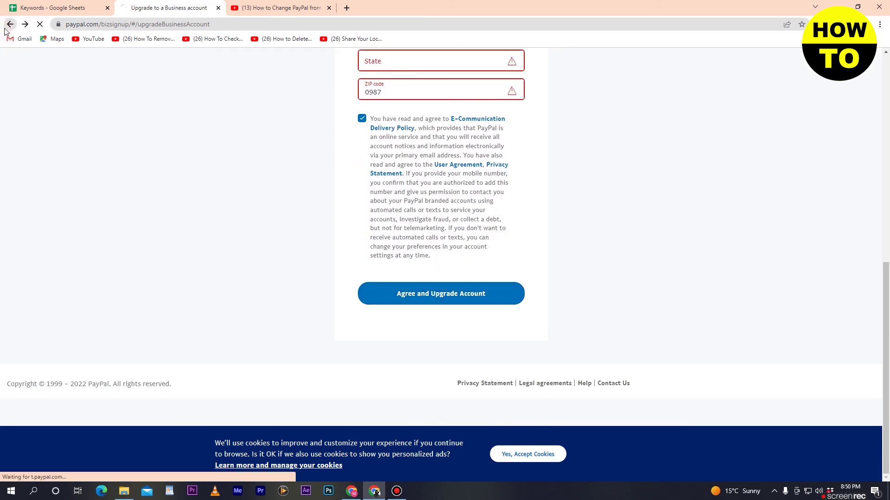